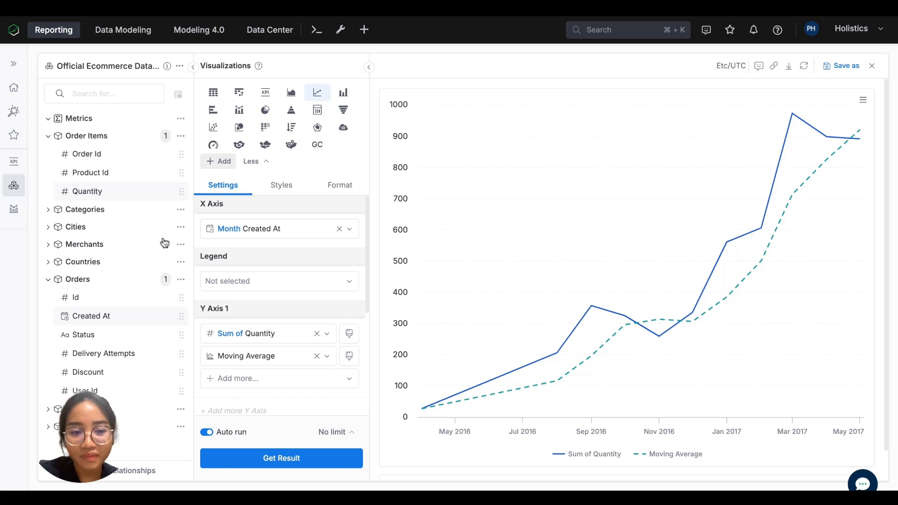
Step: Remove the Moving Average series from Y Axis 1, leaving Sum of Quantity by month
{"action": "left_click", "coordinate": [317, 358]}
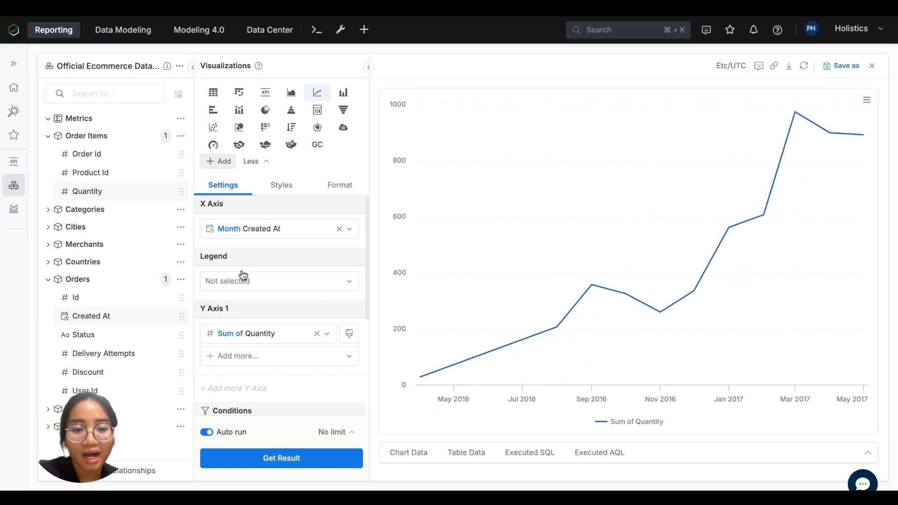
{"action": "mouse_move", "coordinate": [237, 239]}
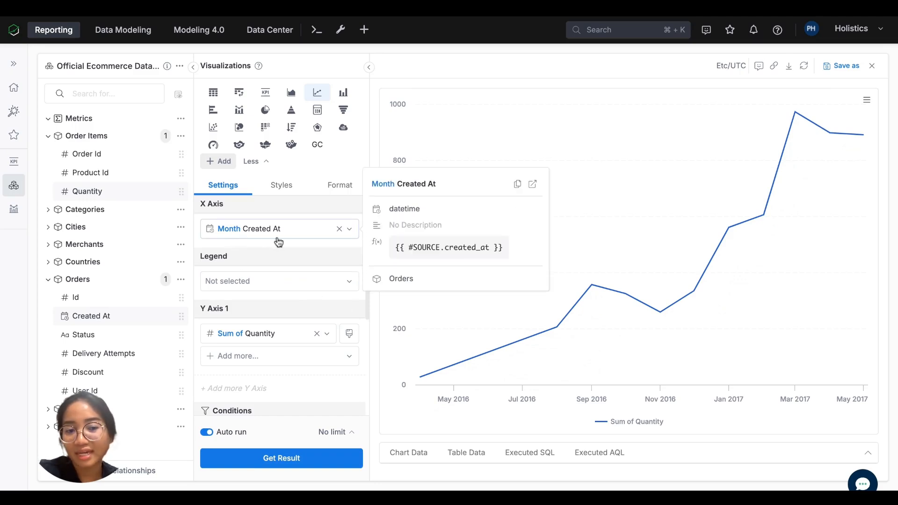
{"action": "mouse_move", "coordinate": [233, 333]}
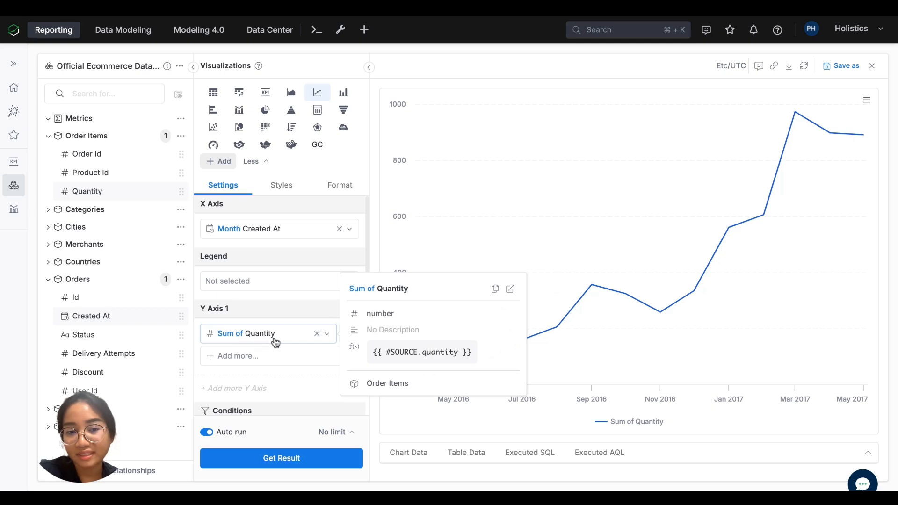
{"action": "mouse_move", "coordinate": [563, 335]}
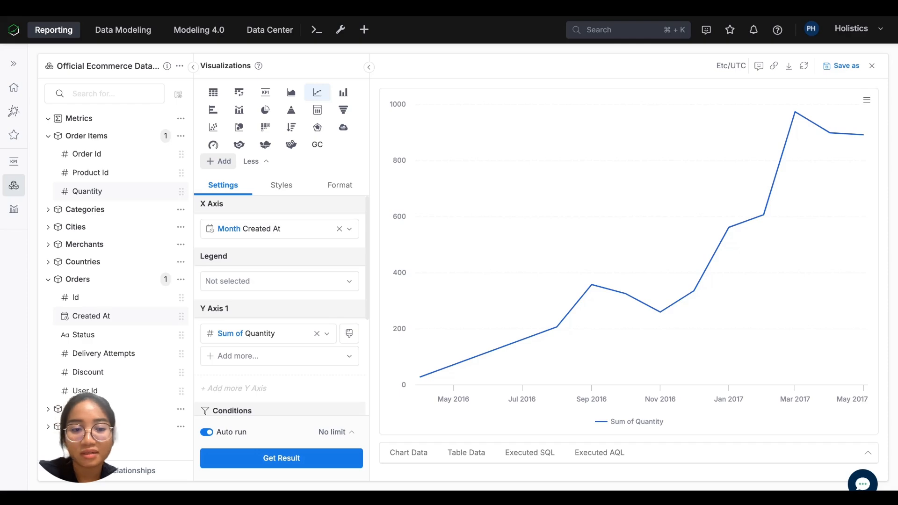
Step: Create a moving calculation from Sum of Quantity and save it as an Average over 2 previous and 0 next values
{"action": "left_click", "coordinate": [285, 333]}
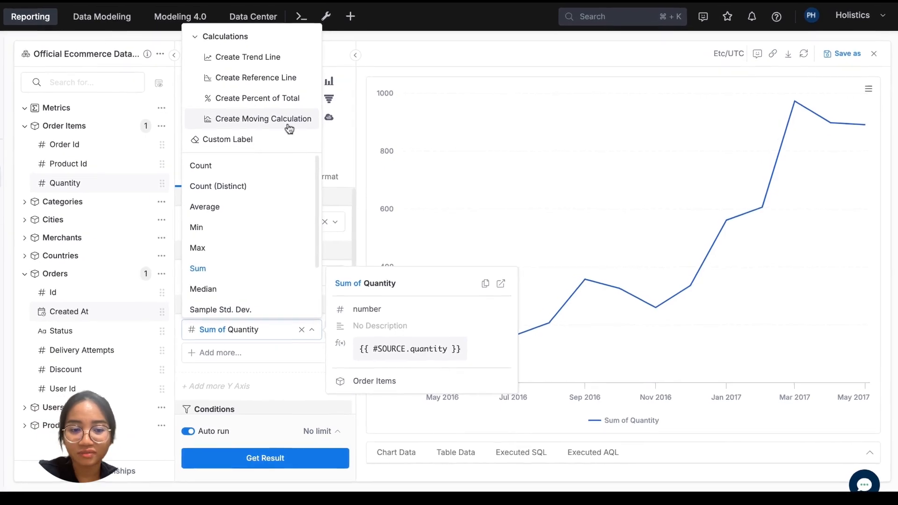
{"action": "left_click", "coordinate": [289, 121]}
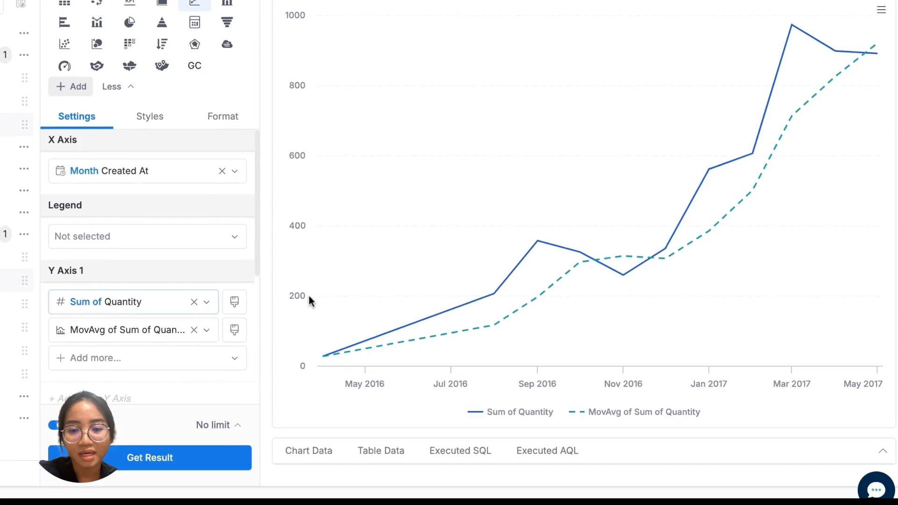
{"action": "scroll", "coordinate": [188, 341], "scroll_direction": "down", "scroll_amount": 1}
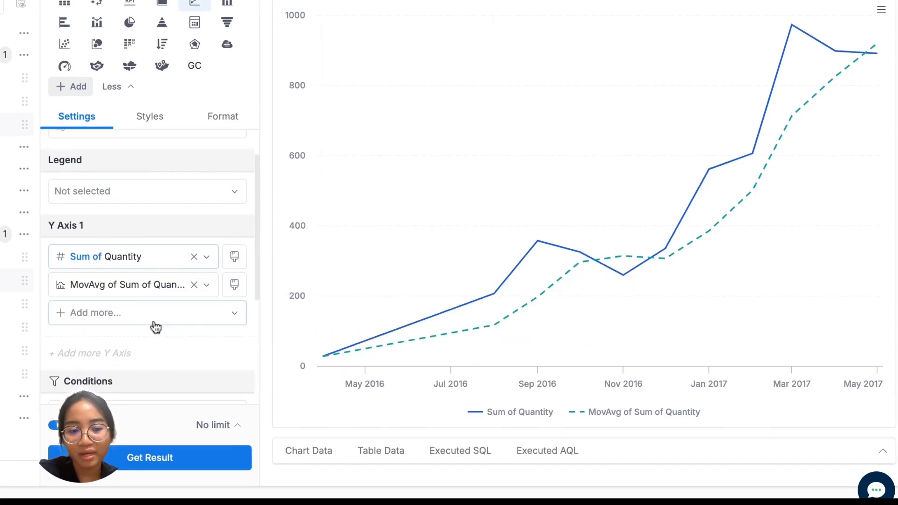
{"action": "left_click", "coordinate": [150, 294]}
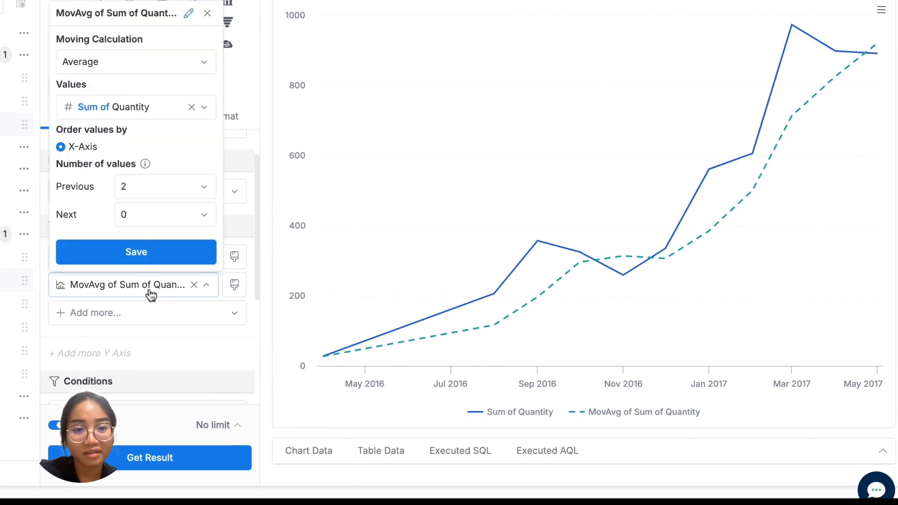
{"action": "left_click", "coordinate": [125, 66]}
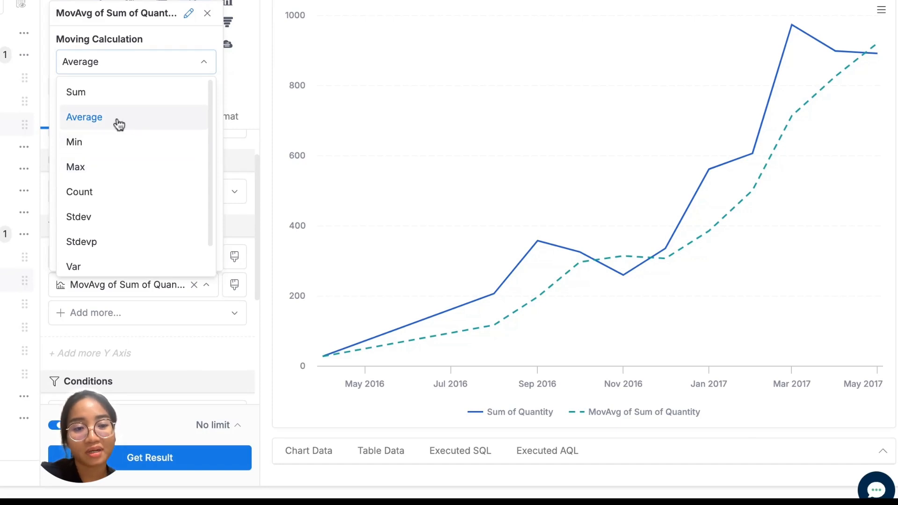
{"action": "left_click", "coordinate": [158, 44]}
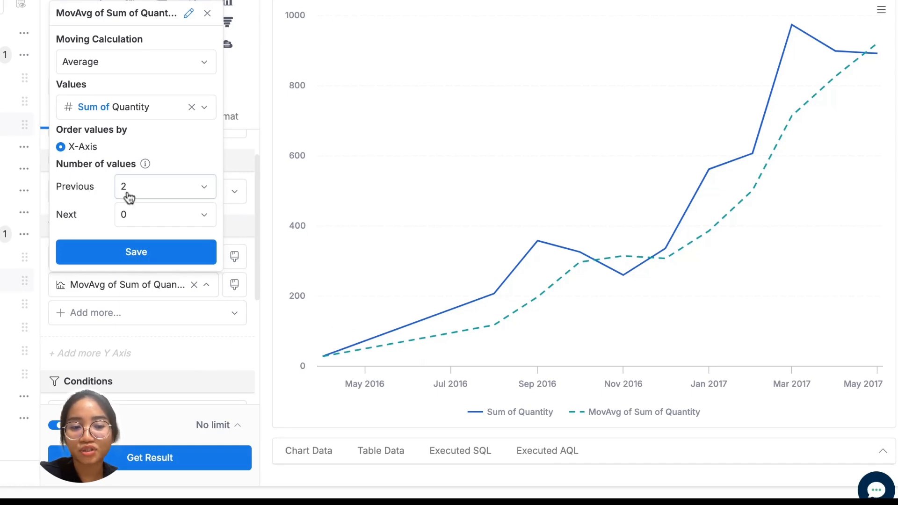
{"action": "mouse_move", "coordinate": [147, 166]}
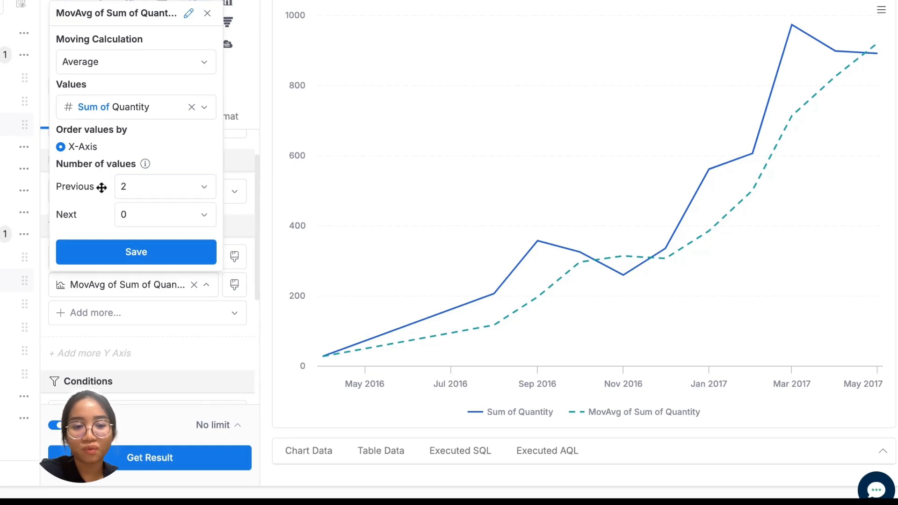
{"action": "left_click", "coordinate": [131, 252]}
{"action": "mouse_move", "coordinate": [116, 255]}
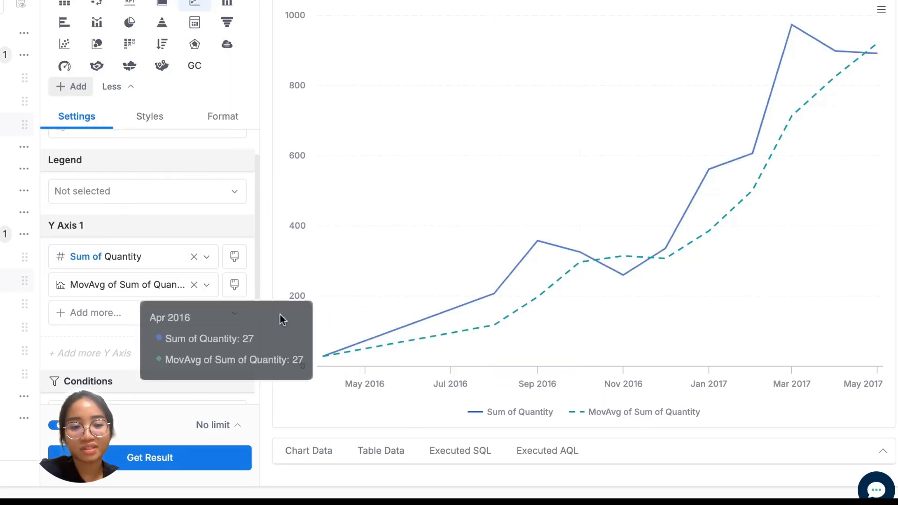
Step: Rename the moving calculation "MA3 Quantity" and save it
{"action": "left_click", "coordinate": [152, 284]}
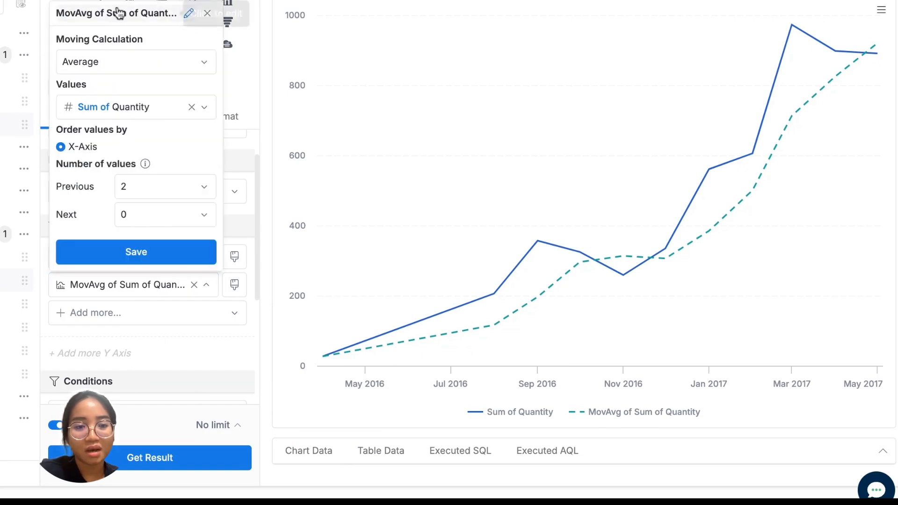
{"action": "left_click", "coordinate": [189, 13]}
{"action": "type", "text": "MA"}
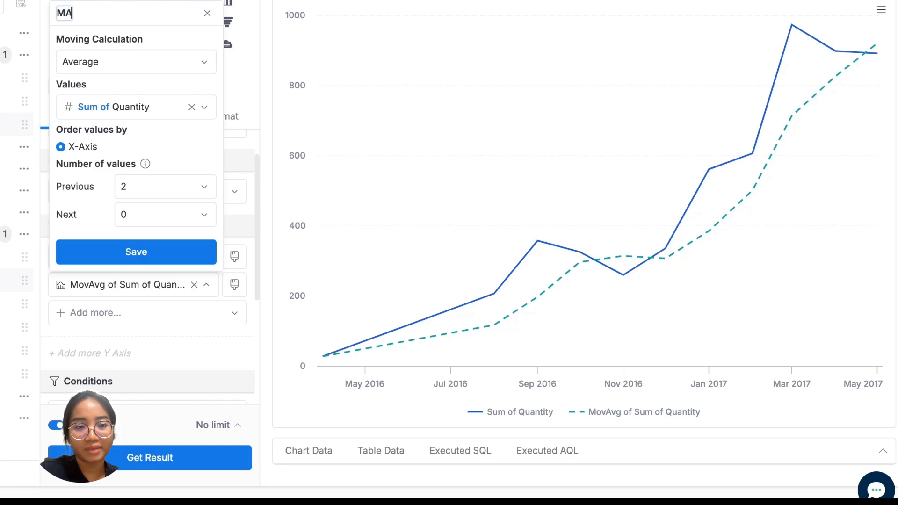
{"action": "type", "text": "3 Quantity"}
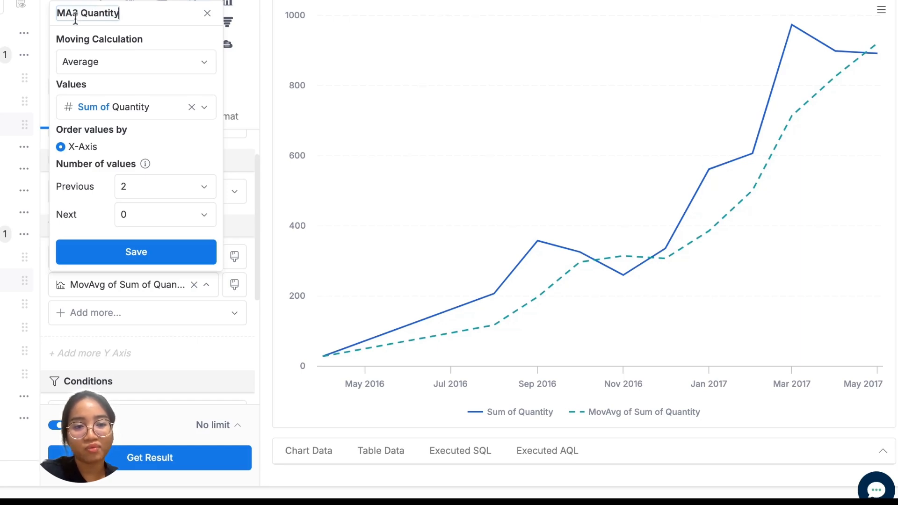
{"action": "left_click", "coordinate": [147, 252]}
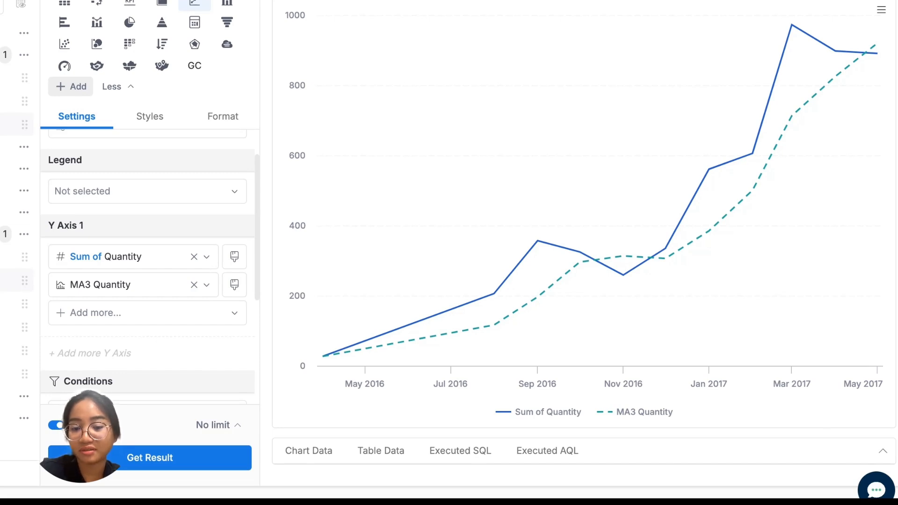
Step: Compare the monthly Sum of Quantity and MA3 Quantity values on the line chart
{"action": "mouse_move", "coordinate": [560, 301]}
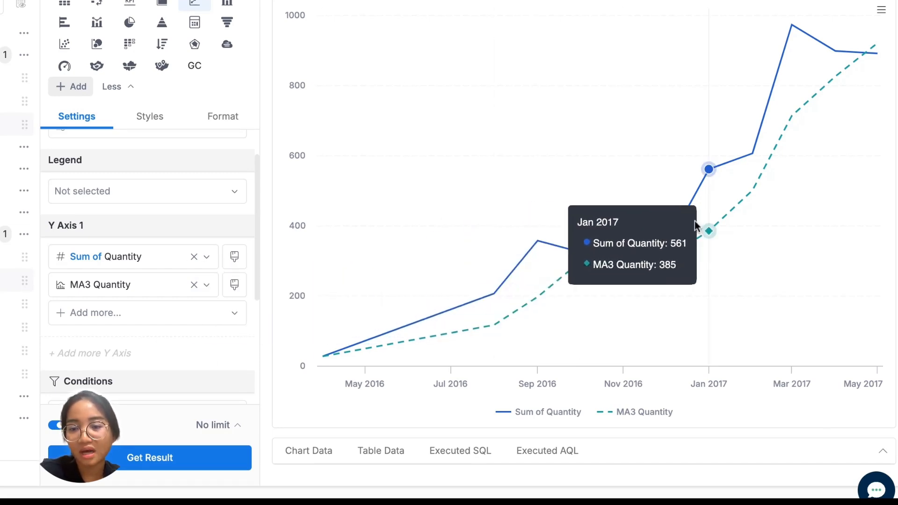
{"action": "mouse_move", "coordinate": [653, 257]}
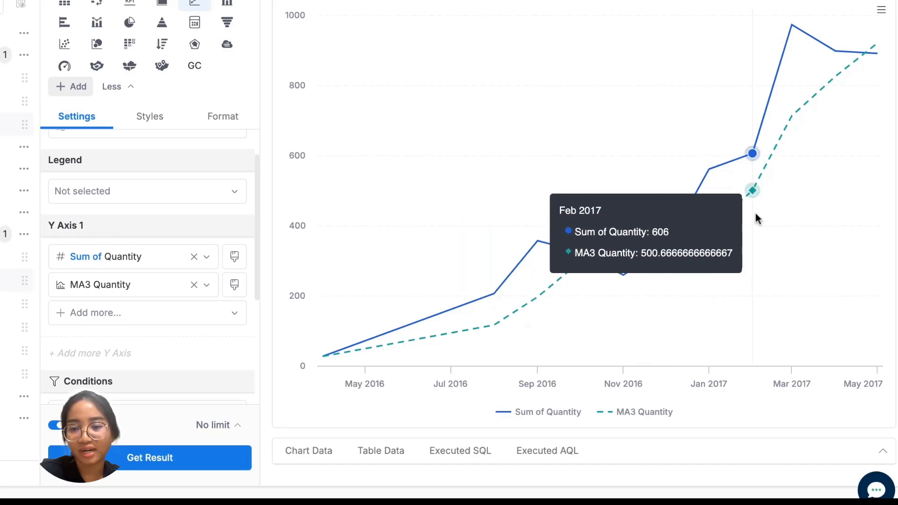
{"action": "mouse_move", "coordinate": [750, 195]}
{"action": "mouse_move", "coordinate": [588, 291]}
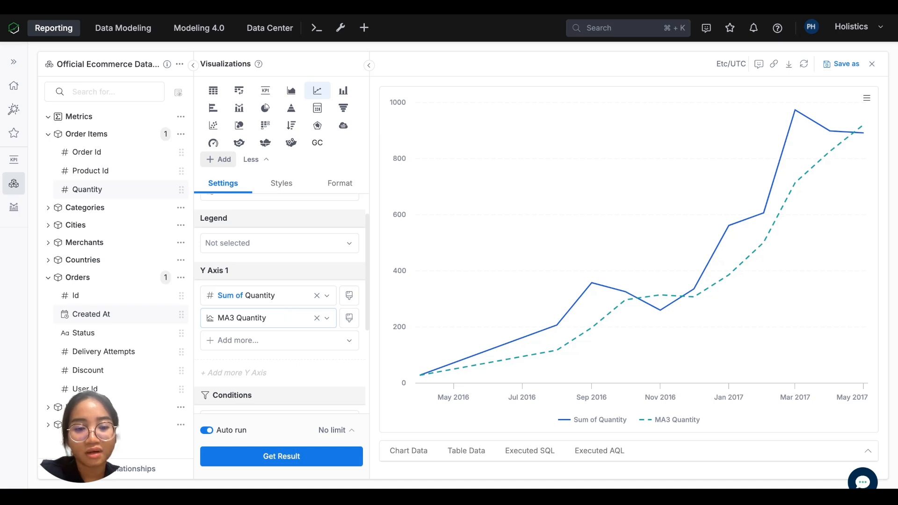
Step: Create a trend line from Sum of Quantity, change its type to Moving Average, and save it
{"action": "left_click", "coordinate": [287, 303]}
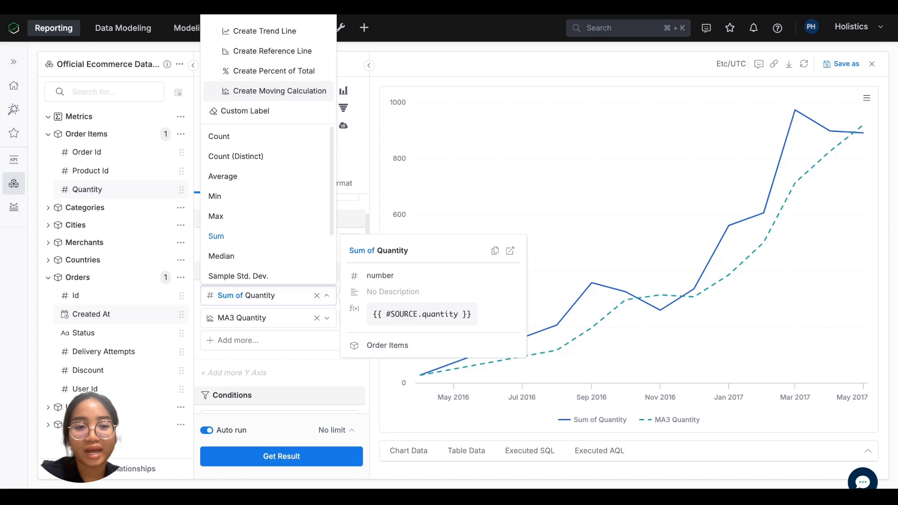
{"action": "left_click", "coordinate": [229, 30]}
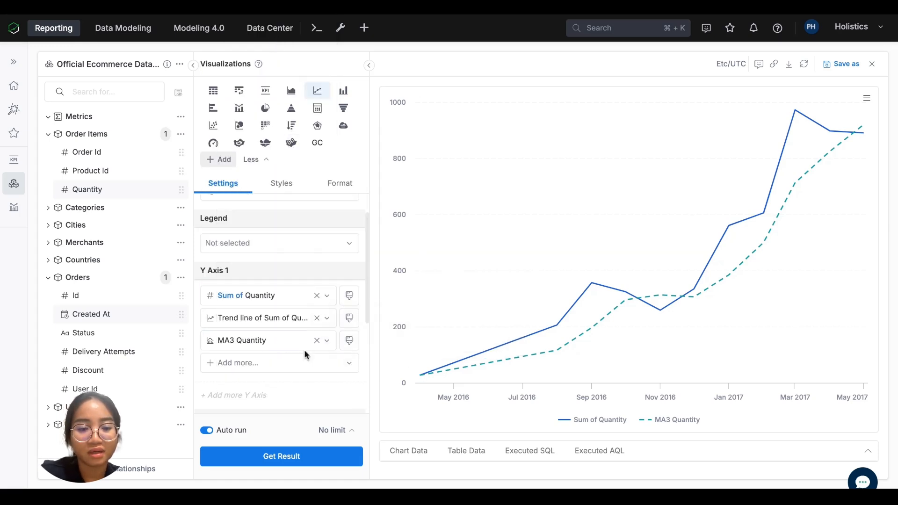
{"action": "left_click", "coordinate": [274, 323]}
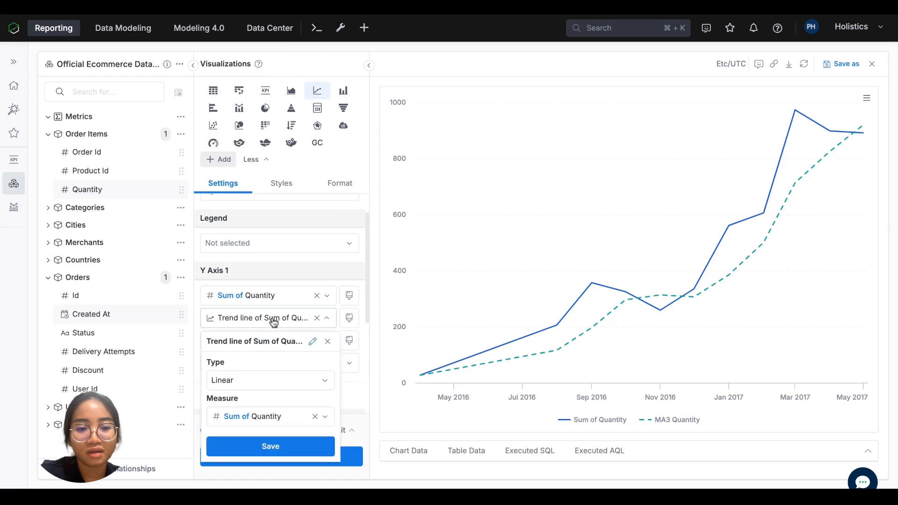
{"action": "left_click", "coordinate": [245, 389]}
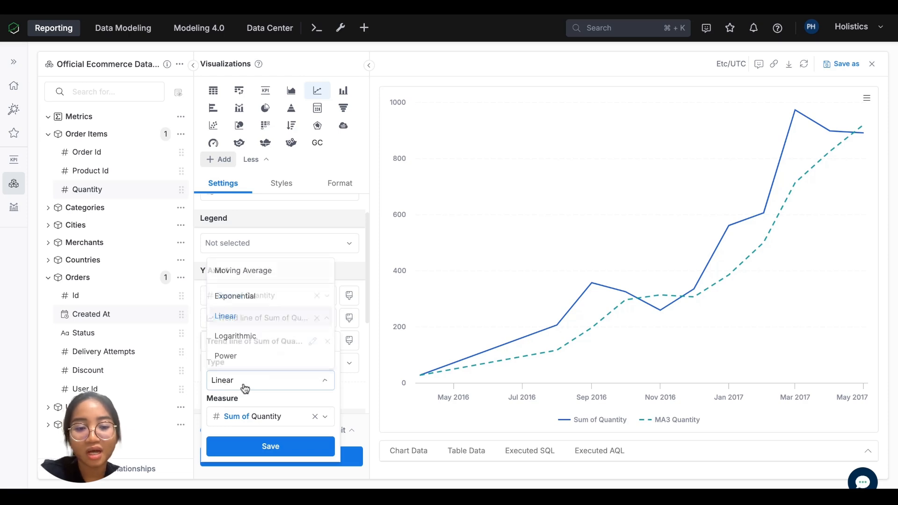
{"action": "left_click", "coordinate": [265, 280]}
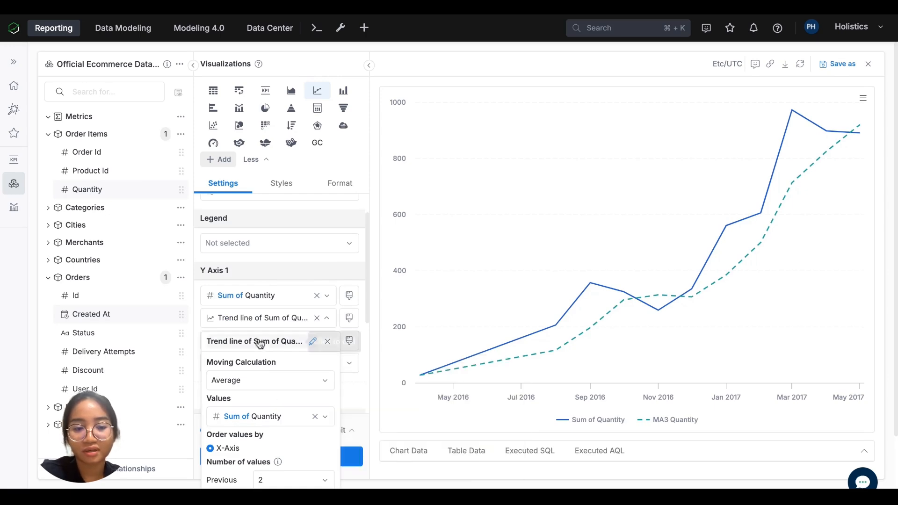
{"action": "left_click", "coordinate": [267, 209]}
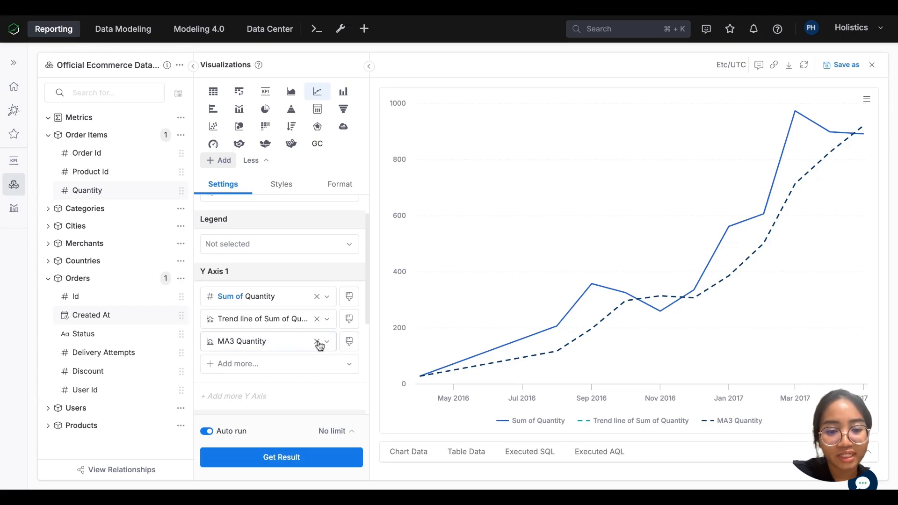
Step: Remove the MA3 Quantity and trend line series from Y Axis 1 and collapse the list of chart types
{"action": "left_click", "coordinate": [317, 341]}
{"action": "left_click", "coordinate": [316, 320]}
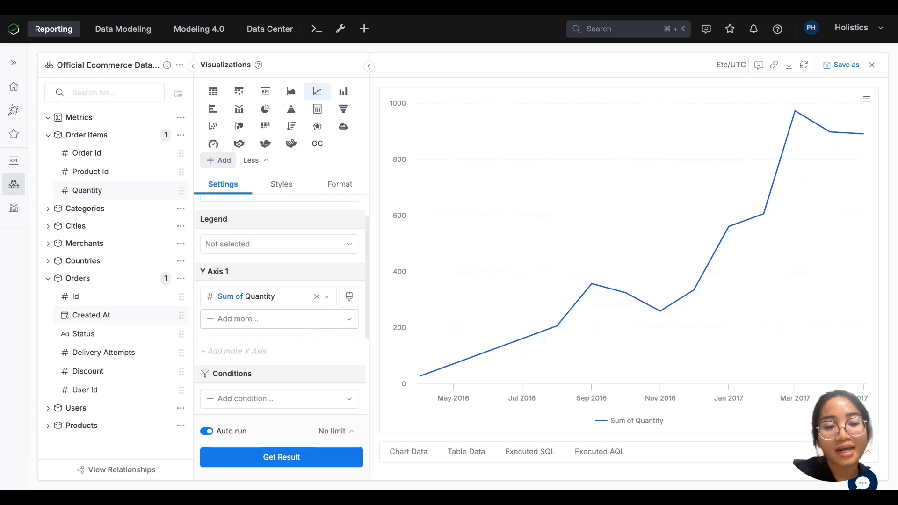
{"action": "scroll", "coordinate": [328, 318], "scroll_direction": "up", "scroll_amount": 2}
{"action": "left_click", "coordinate": [256, 161]}
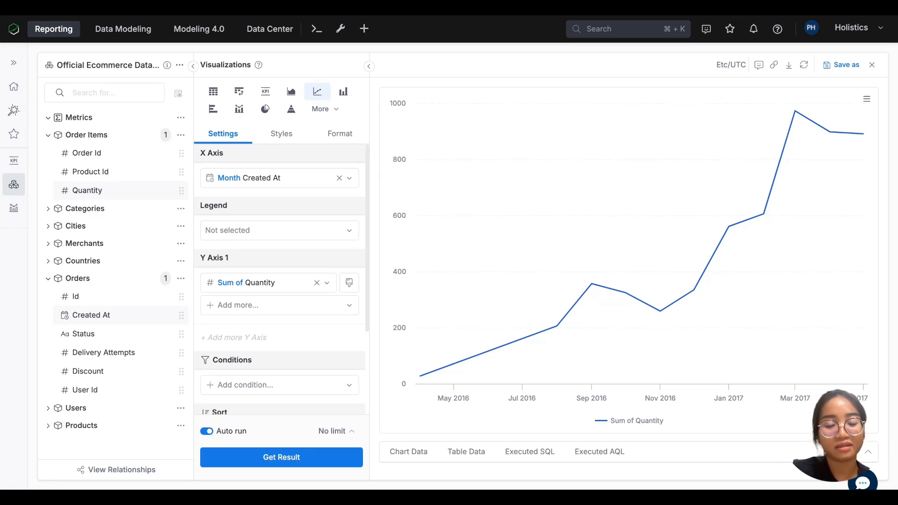
Step: Create a reference line from Sum of Quantity on Y Axis 1
{"action": "left_click", "coordinate": [269, 310]}
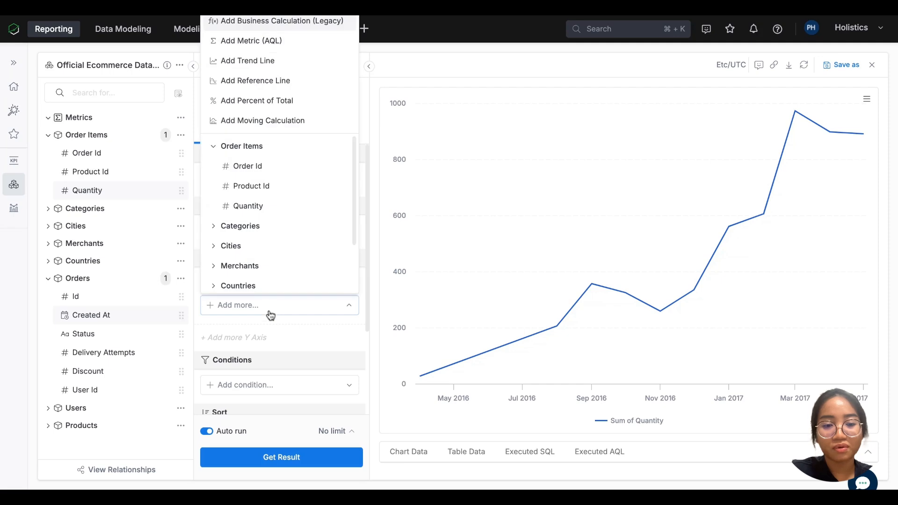
{"action": "left_click", "coordinate": [270, 323]}
{"action": "left_click", "coordinate": [266, 288]}
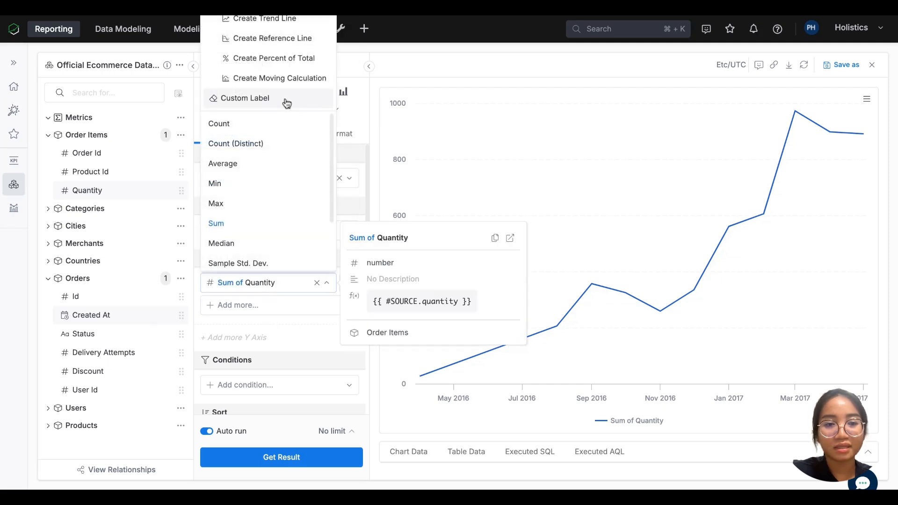
{"action": "left_click", "coordinate": [285, 41]}
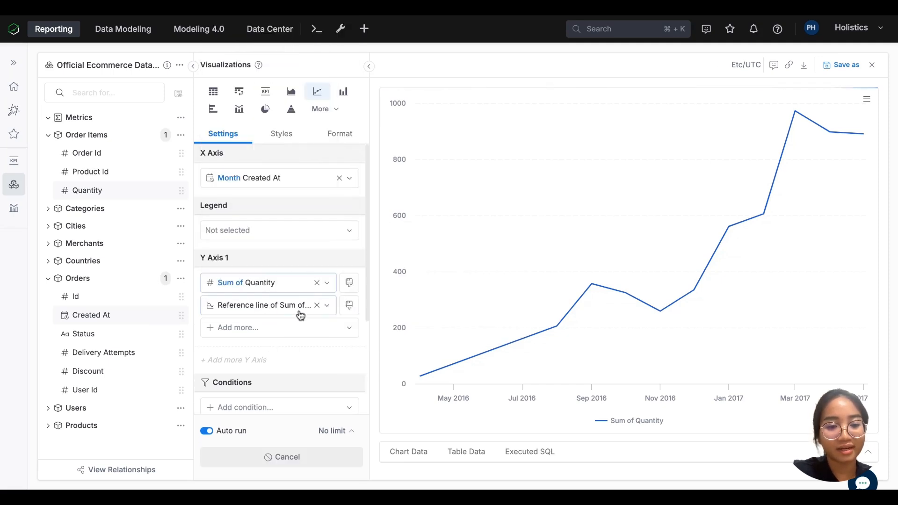
Step: Change the reference line of Sum of Quantity to the Constant type with a value of 5000
{"action": "left_click", "coordinate": [300, 315]}
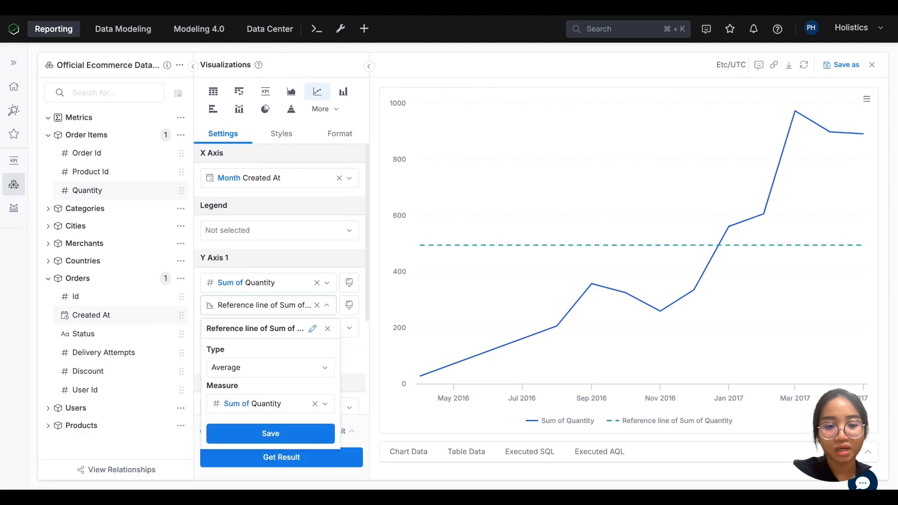
{"action": "left_click", "coordinate": [264, 368]}
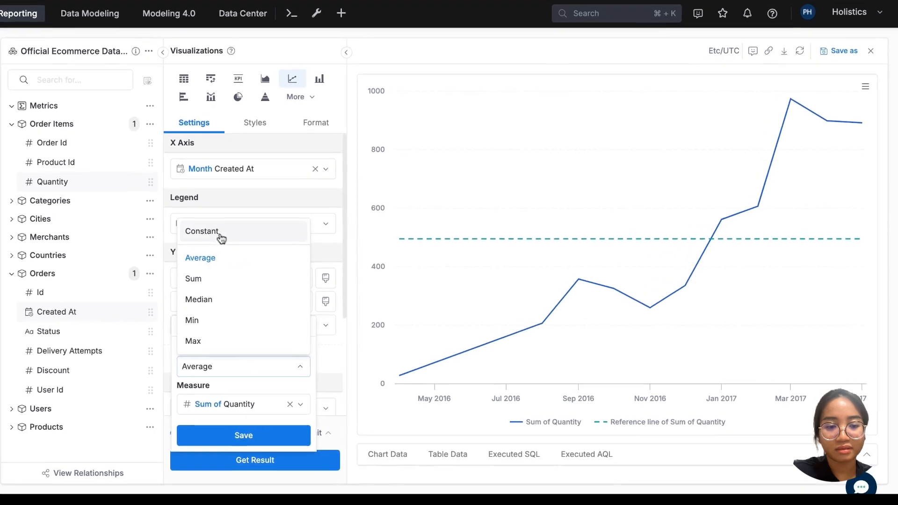
{"action": "left_click", "coordinate": [220, 232]}
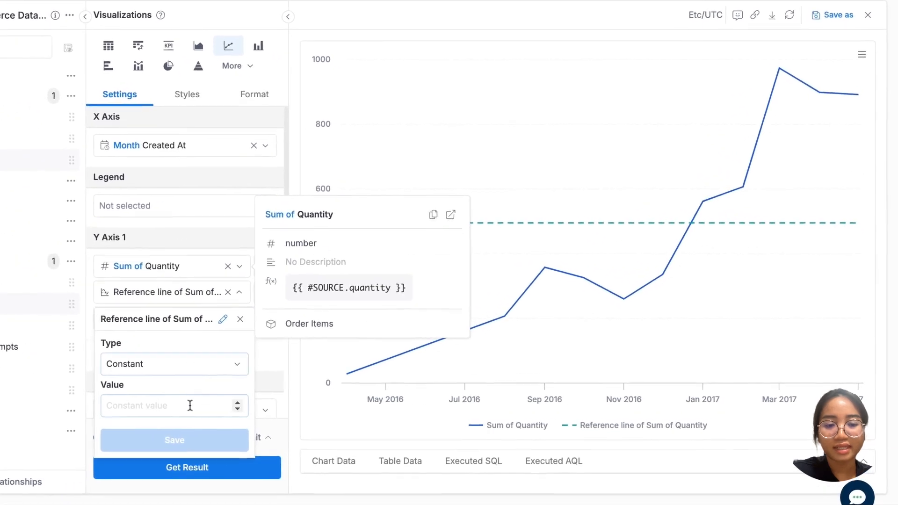
{"action": "left_click", "coordinate": [258, 404]}
{"action": "type", "text": "5"}
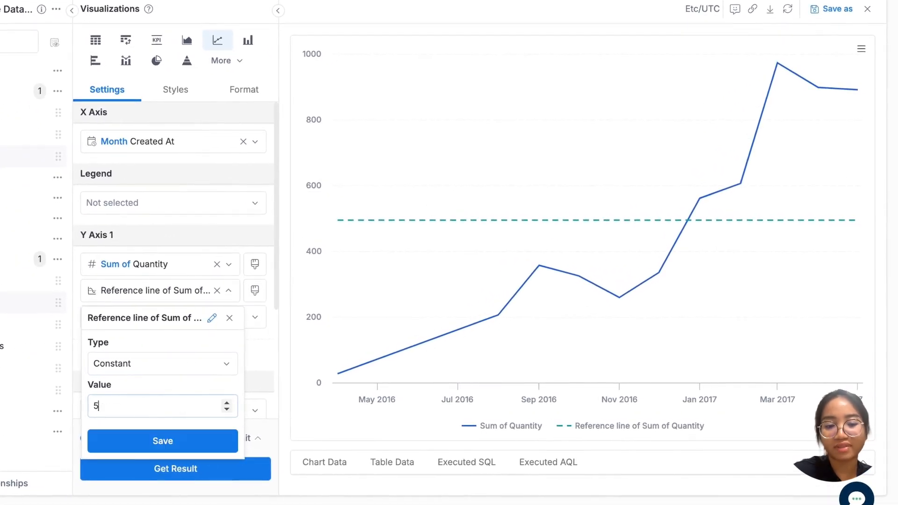
{"action": "type", "text": "000"}
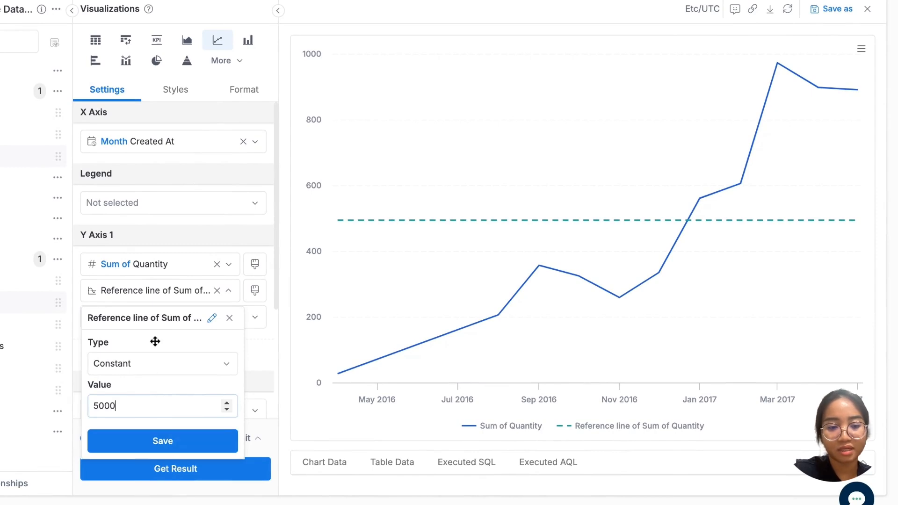
Step: Rename the reference line to "Quantity goal" and save it
{"action": "left_click", "coordinate": [154, 323]}
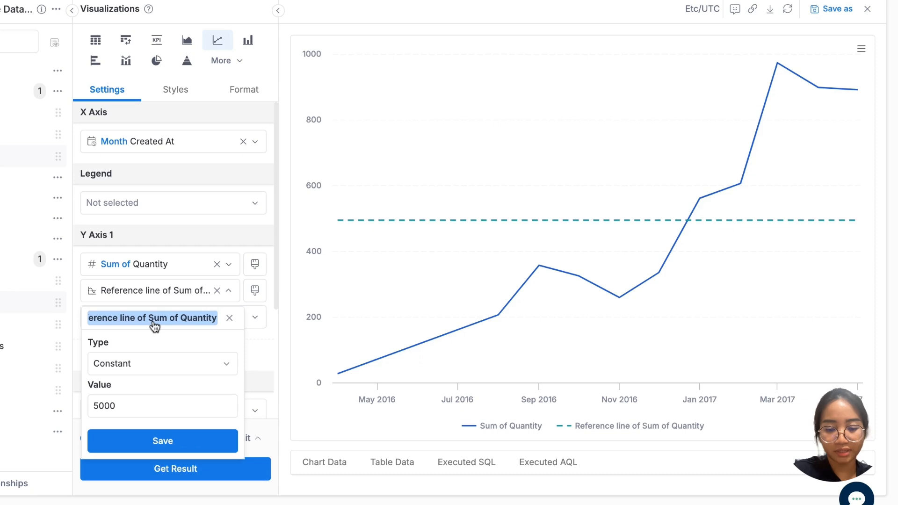
{"action": "type", "text": "Quantity go"}
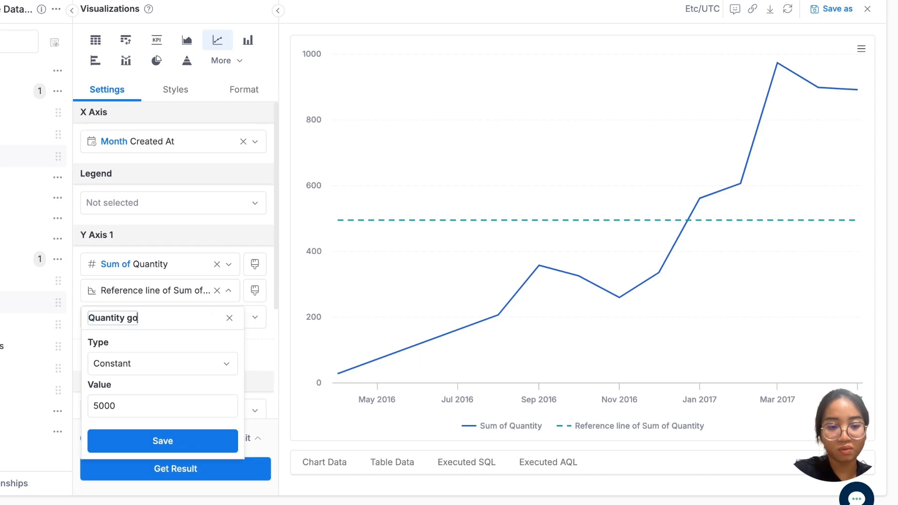
{"action": "type", "text": "al"}
{"action": "left_click", "coordinate": [174, 442]}
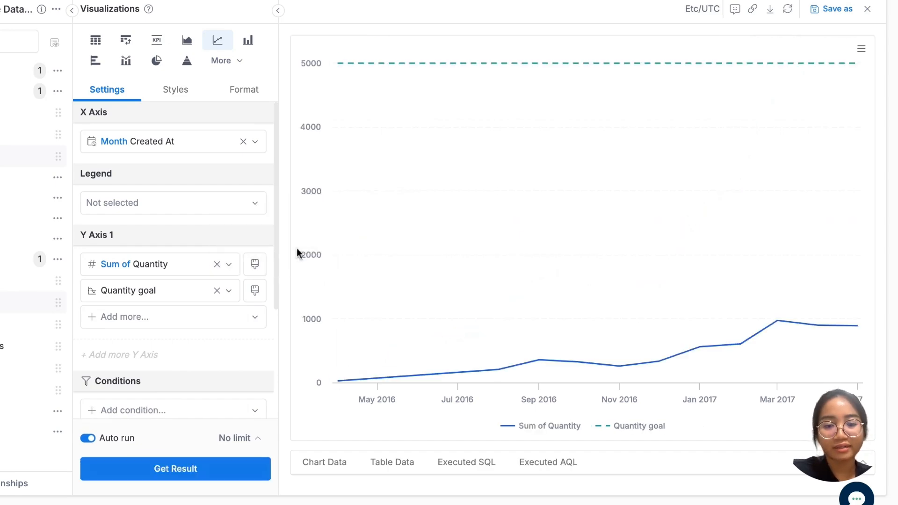
Step: Create a moving calculation from Sum of Quantity on Y Axis 1
{"action": "mouse_move", "coordinate": [357, 70]}
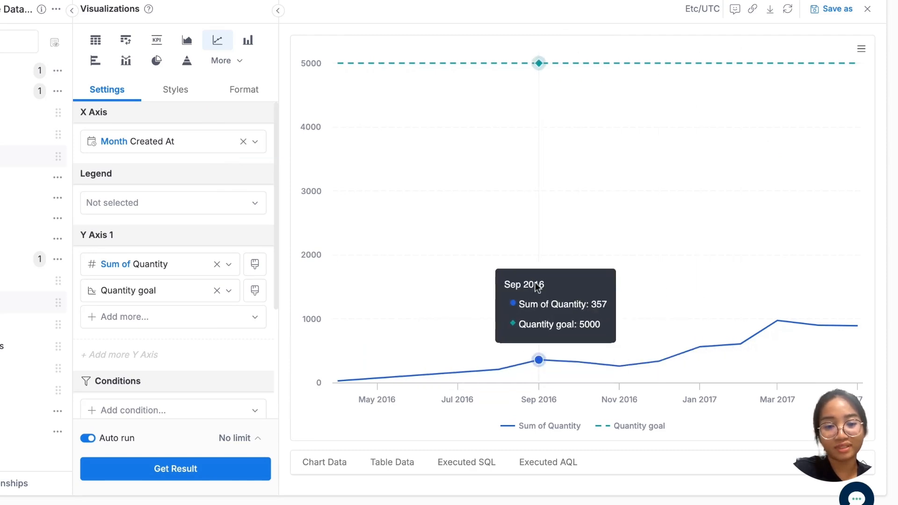
{"action": "mouse_move", "coordinate": [150, 275]}
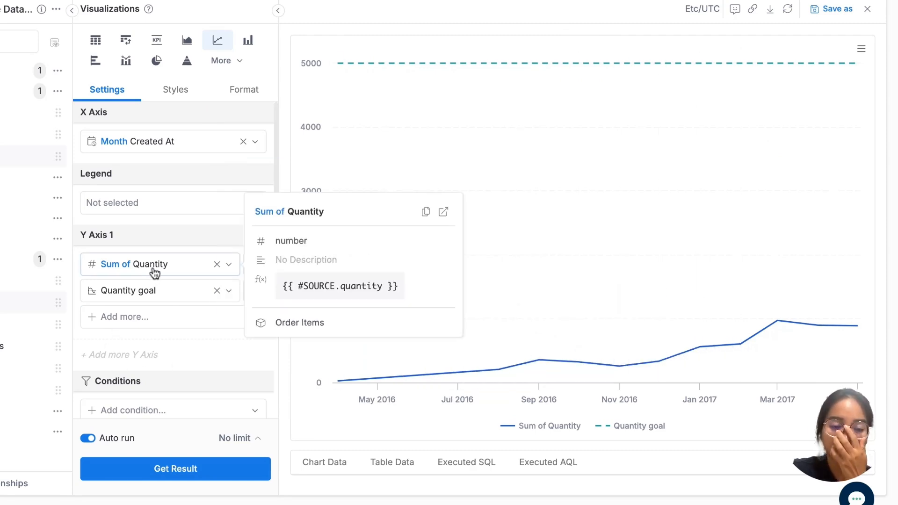
{"action": "left_click", "coordinate": [229, 265]}
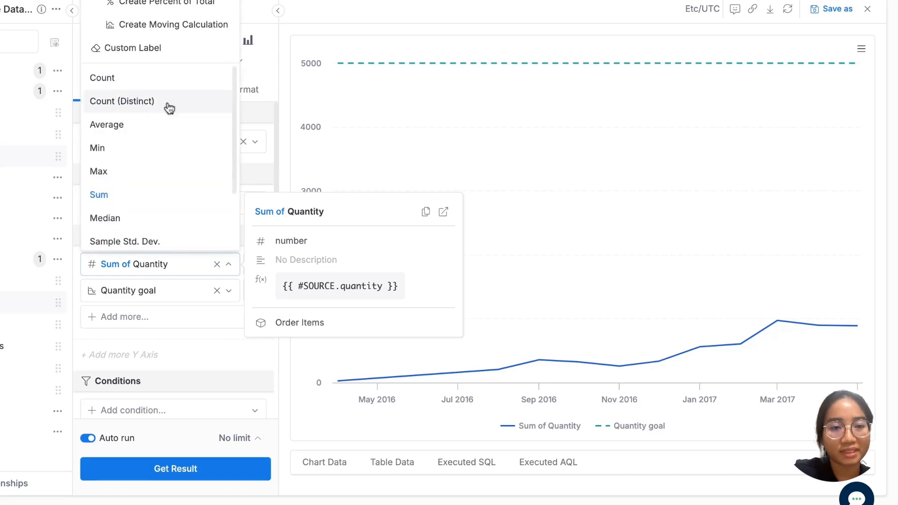
{"action": "left_click", "coordinate": [177, 22]}
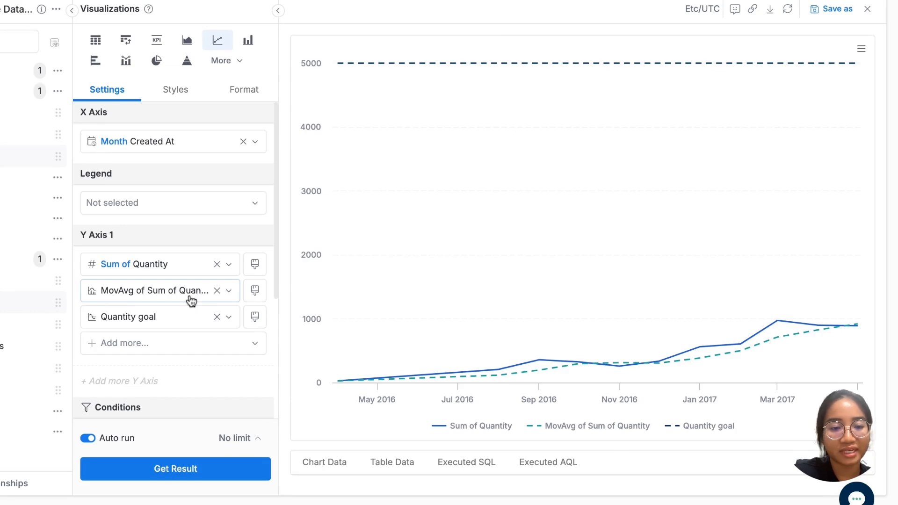
Step: Set the moving calculation to Sum over all previous values and save it
{"action": "left_click", "coordinate": [191, 301]}
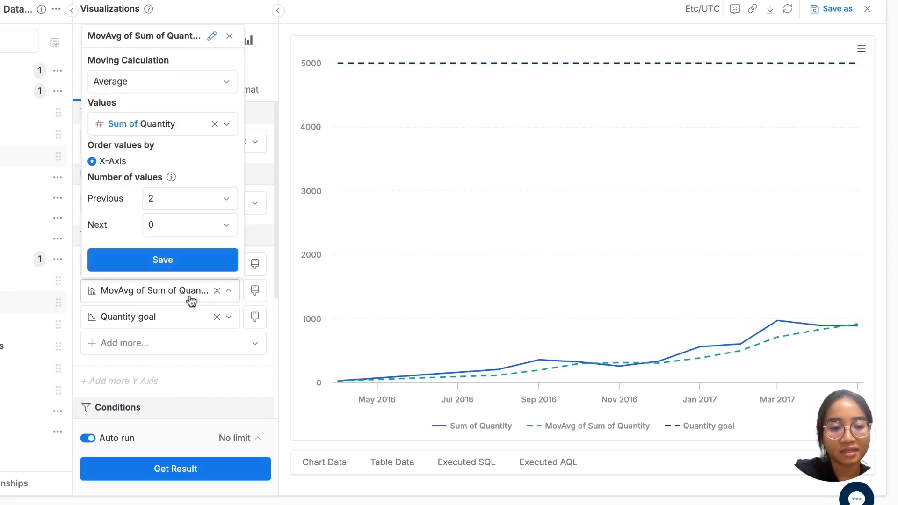
{"action": "left_click", "coordinate": [137, 83]}
{"action": "left_click", "coordinate": [134, 110]}
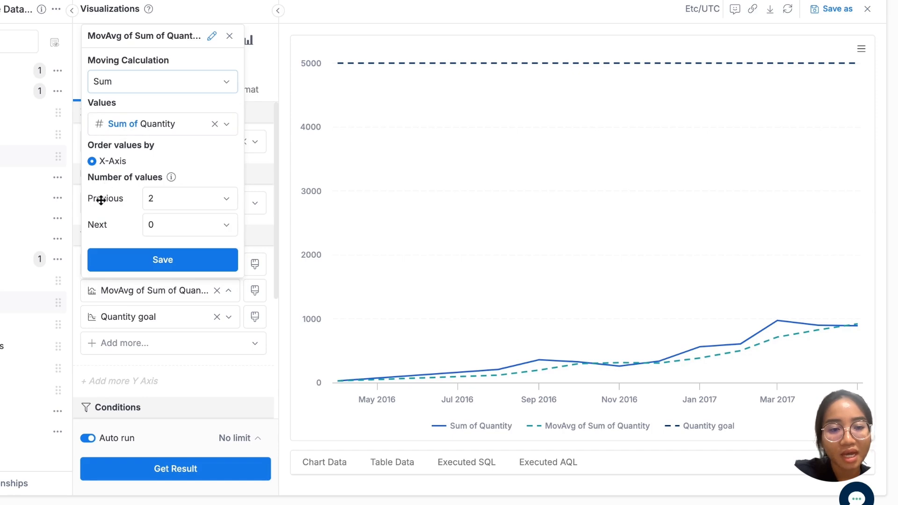
{"action": "left_click", "coordinate": [153, 202]}
{"action": "left_click", "coordinate": [178, 230]}
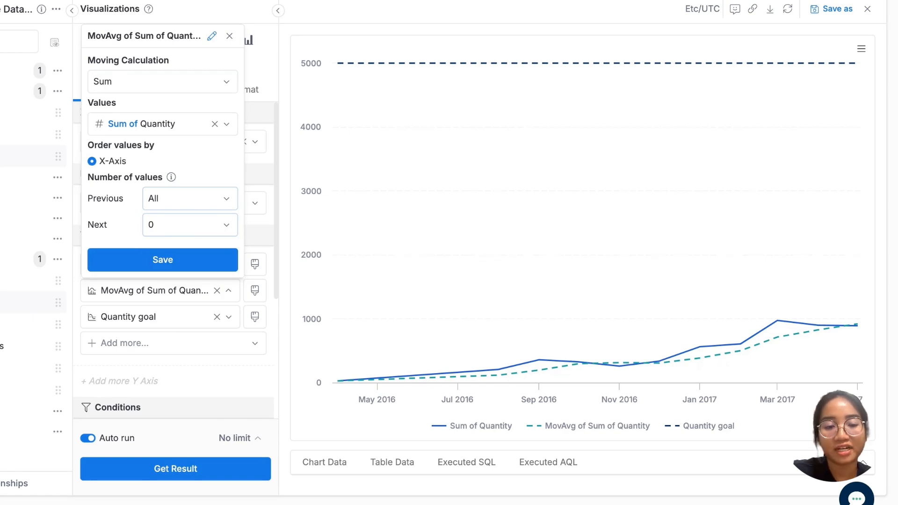
{"action": "left_click", "coordinate": [172, 261]}
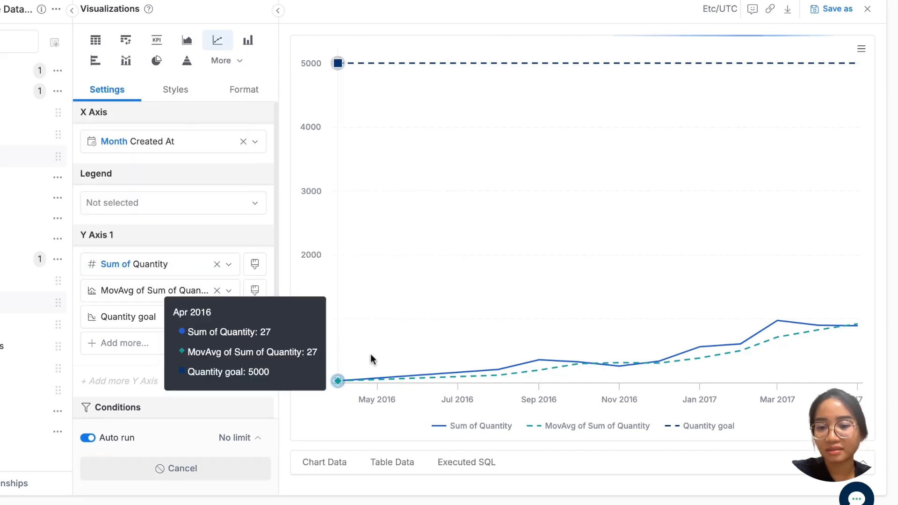
Step: Rename the moving calculation to "Cumulative sum of quantity" and save it
{"action": "left_click", "coordinate": [154, 291]}
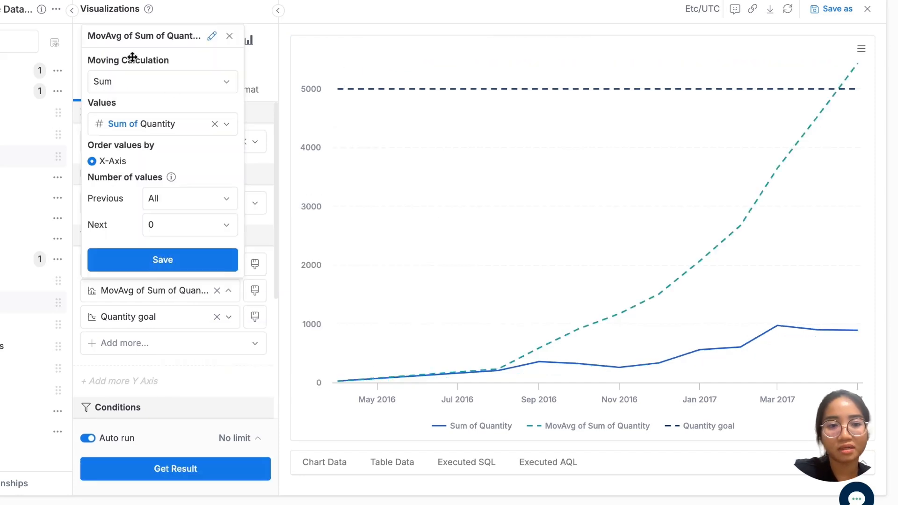
{"action": "left_click", "coordinate": [130, 41]}
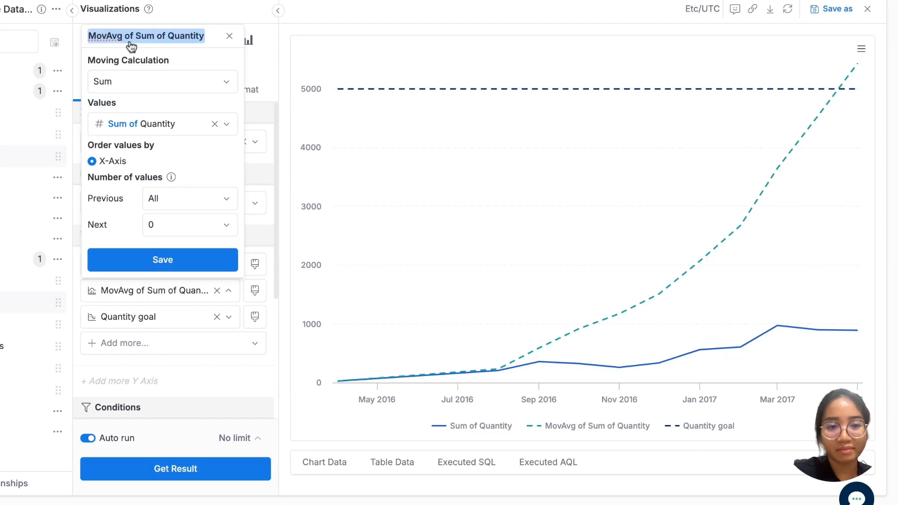
{"action": "type", "text": "Cumu"}
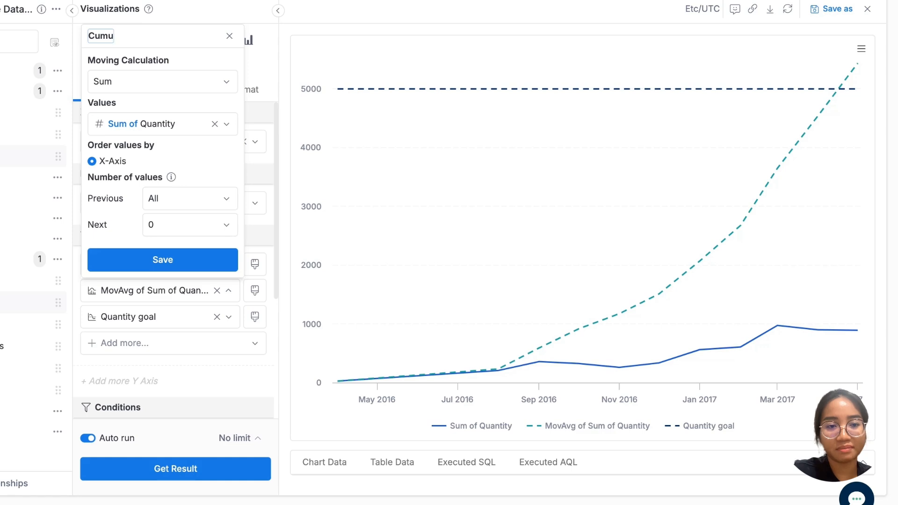
{"action": "type", "text": "lative"}
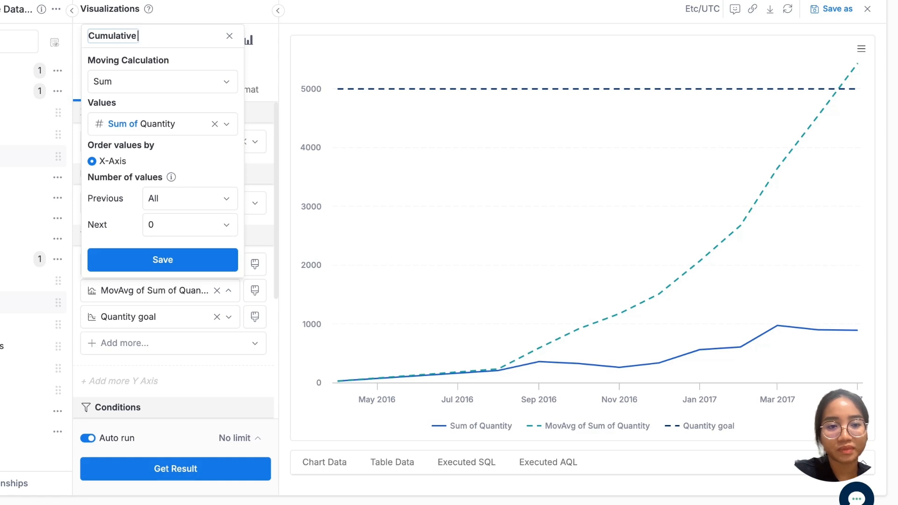
{"action": "type", "text": " sum of quanti"}
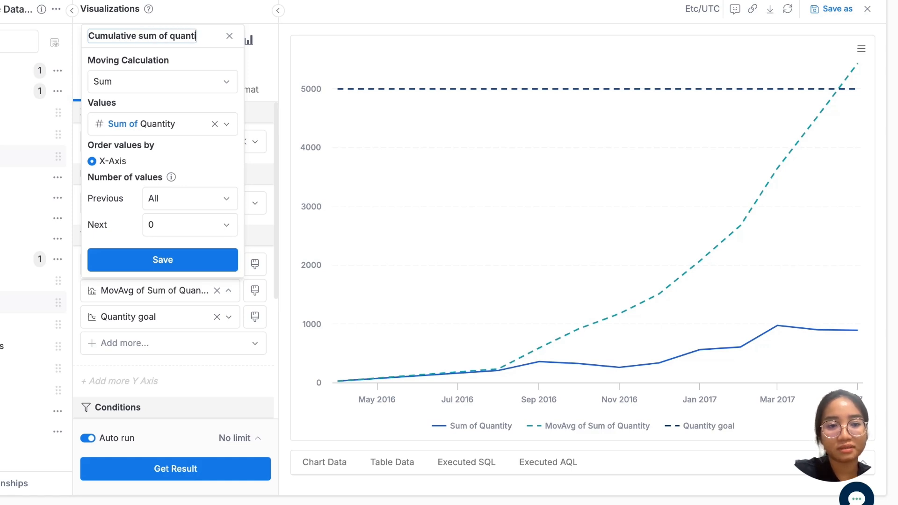
{"action": "type", "text": "ty"}
{"action": "left_click", "coordinate": [161, 260]}
Step: Try entering 4, 5, 6 and 7 as the number of previous values in the cumulative sum calculation
{"action": "mouse_move", "coordinate": [161, 264]}
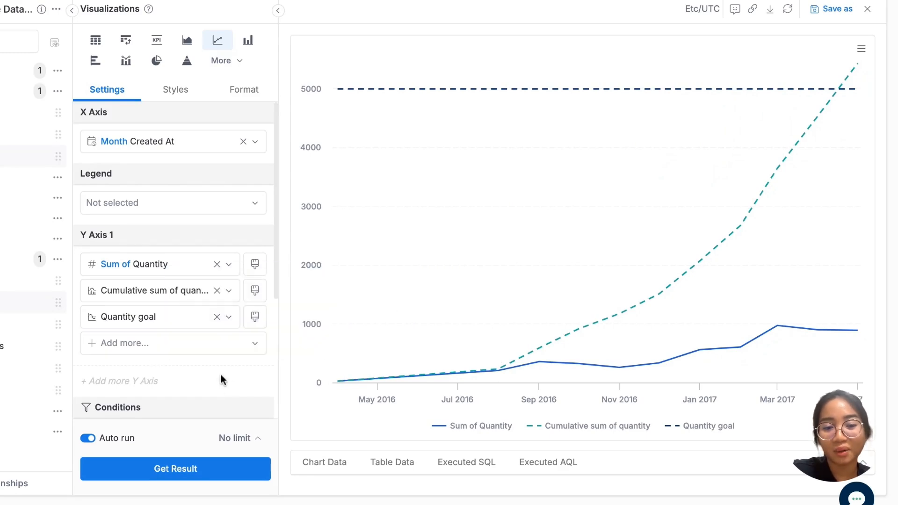
{"action": "left_click", "coordinate": [165, 293]}
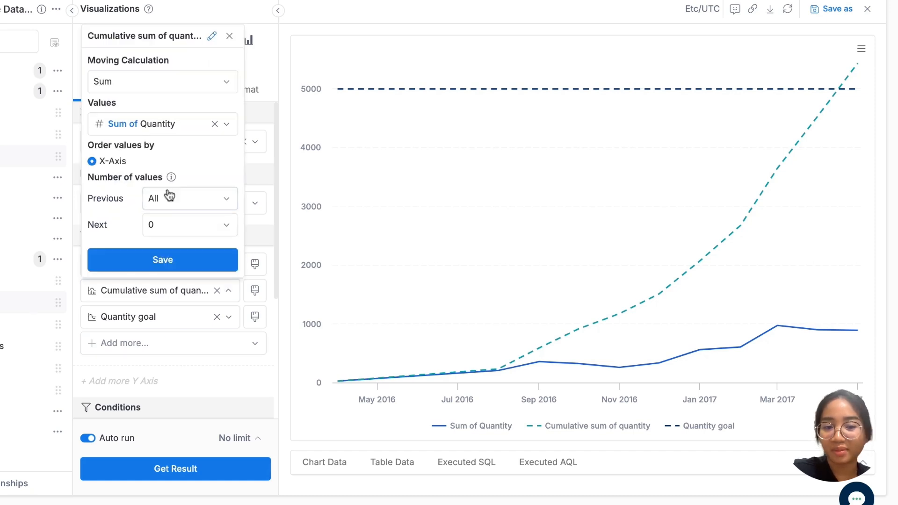
{"action": "left_click", "coordinate": [190, 199]}
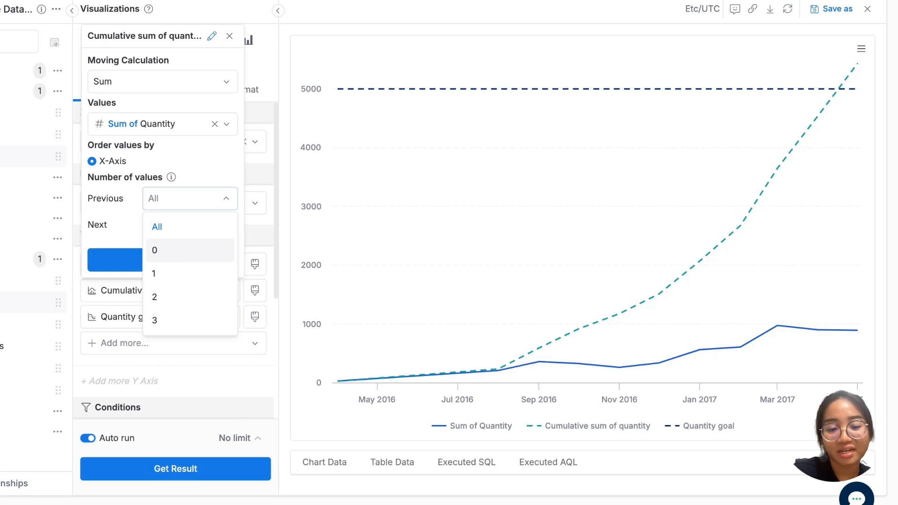
{"action": "type", "text": "4"}
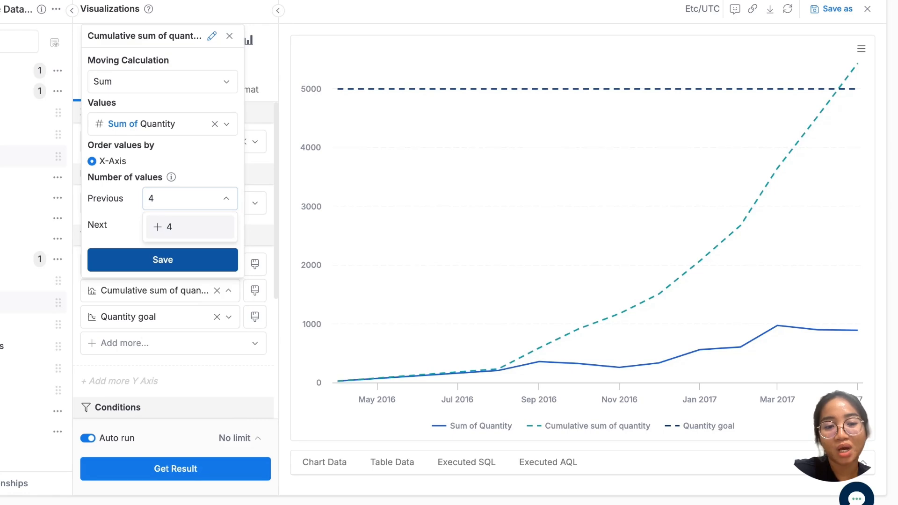
{"action": "key", "text": "BackSpace"}
{"action": "type", "text": "5"}
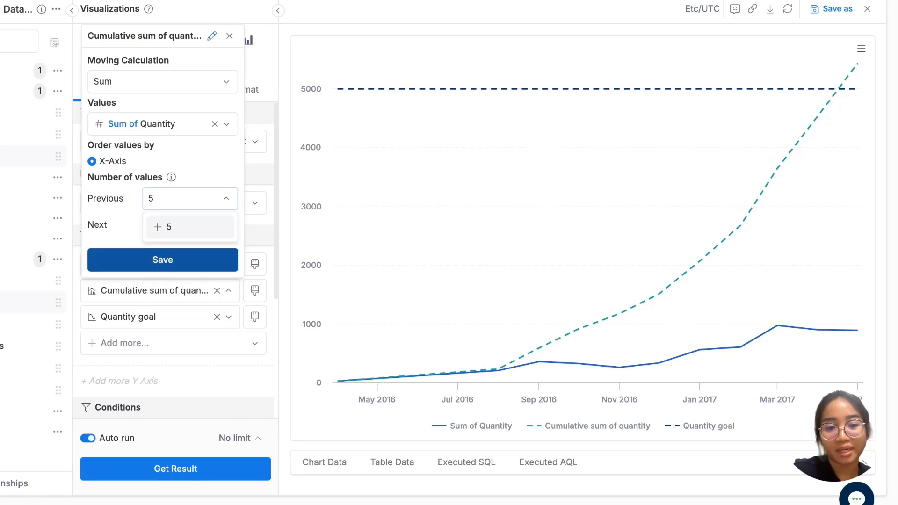
{"action": "key", "text": "BackSpace"}
{"action": "type", "text": "6"}
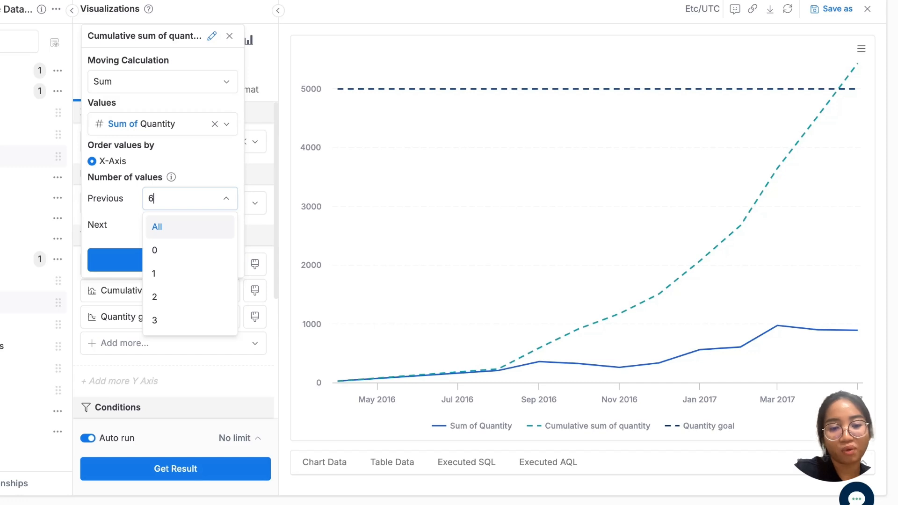
{"action": "key", "text": "BackSpace"}
{"action": "type", "text": "7"}
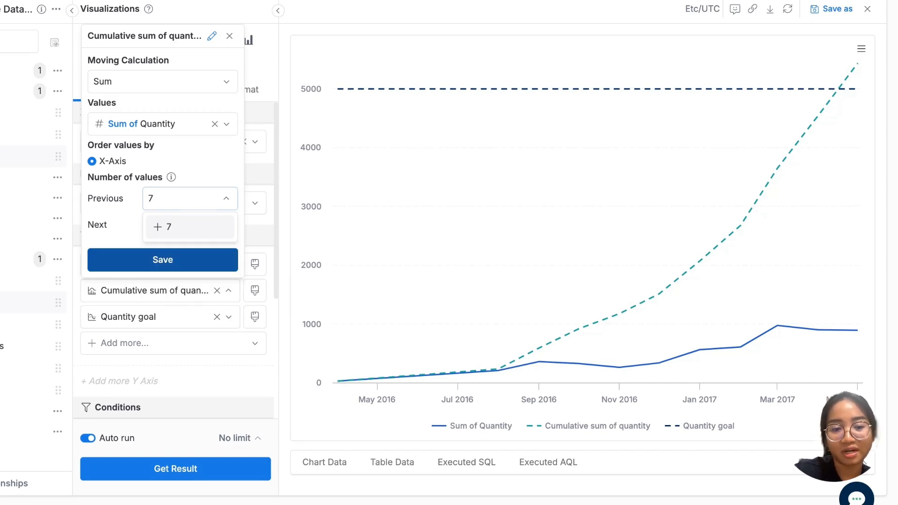
{"action": "key", "text": "BackSpace"}
{"action": "left_click", "coordinate": [268, 112]}
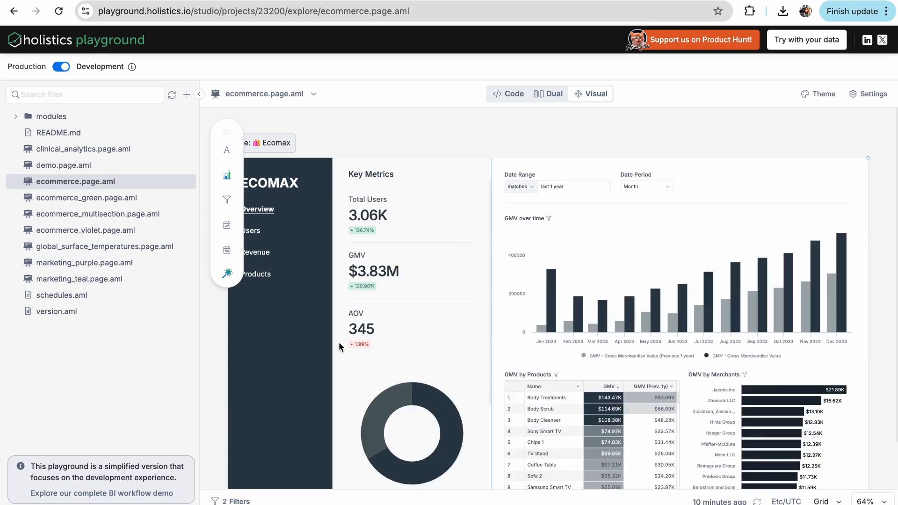
Step: Examine the ecommerce.page.aml and ecommerce_green.page.aml dashboards in the Holistics playground
{"action": "scroll", "coordinate": [430, 339], "scroll_direction": "down", "scroll_amount": 2}
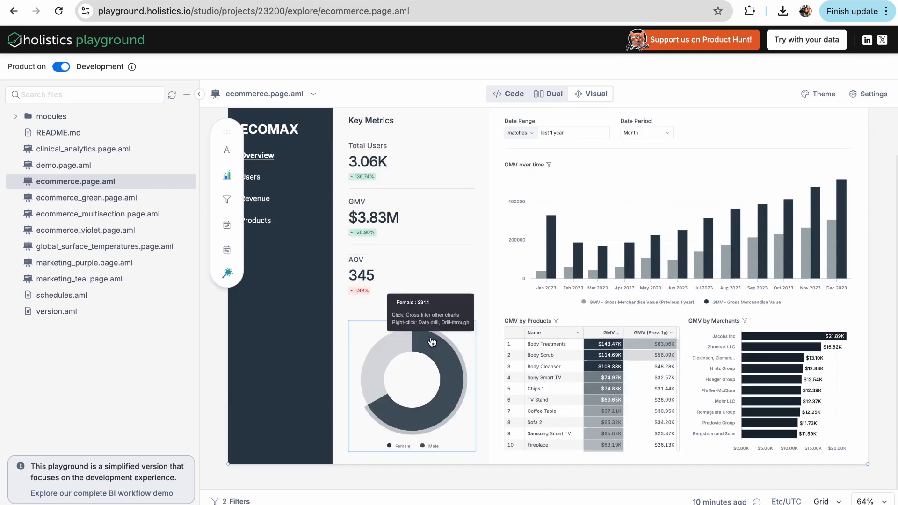
{"action": "left_click", "coordinate": [88, 201]}
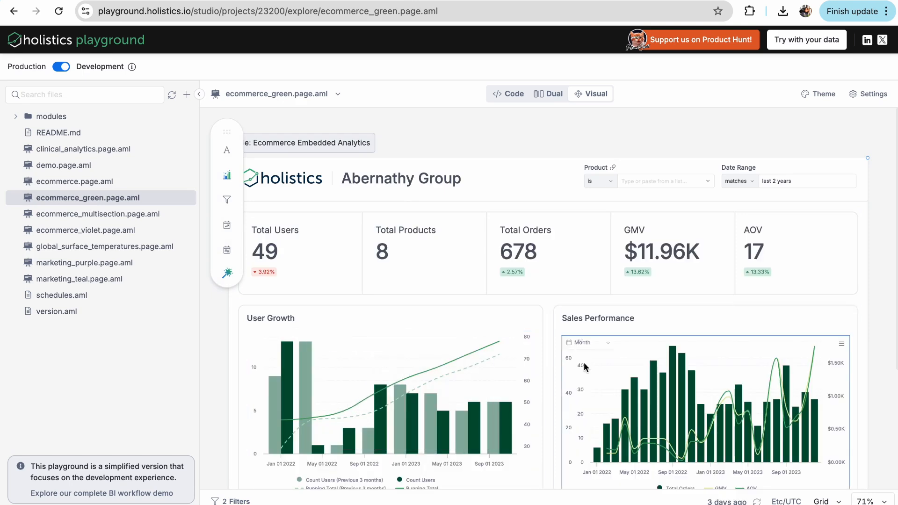
{"action": "scroll", "coordinate": [527, 392], "scroll_direction": "down", "scroll_amount": 3}
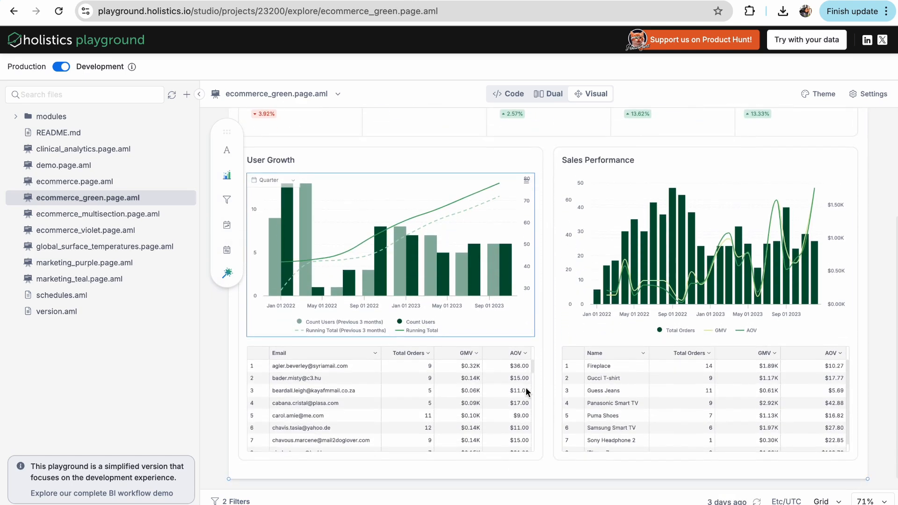
{"action": "scroll", "coordinate": [526, 393], "scroll_direction": "down", "scroll_amount": 3}
{"action": "scroll", "coordinate": [525, 393], "scroll_direction": "up", "scroll_amount": 3}
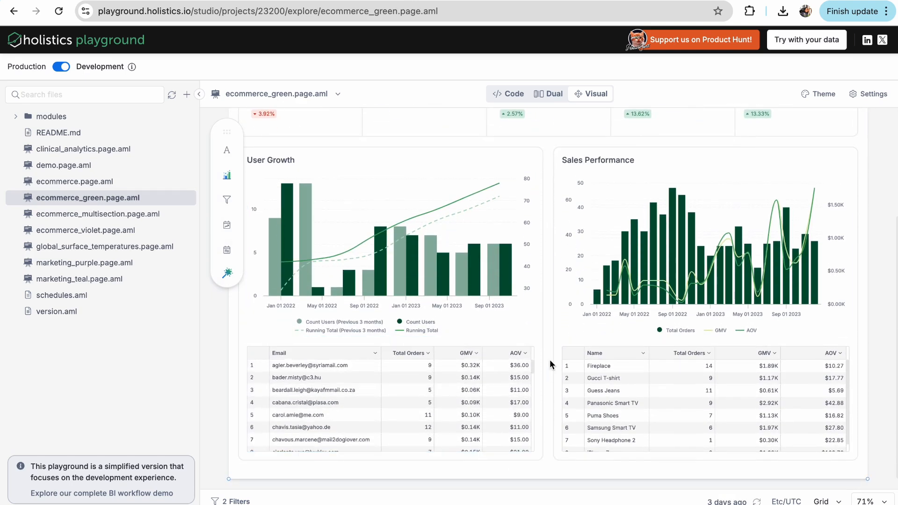